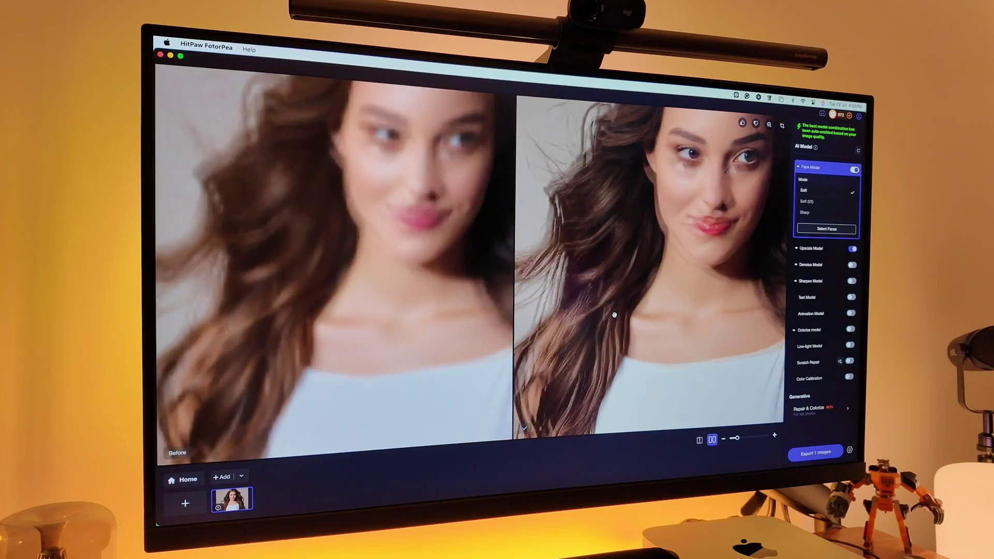
- Zoom in on the sample portrait's face and sweep the before/after split left and right across it
drag(601, 272, 592, 376)
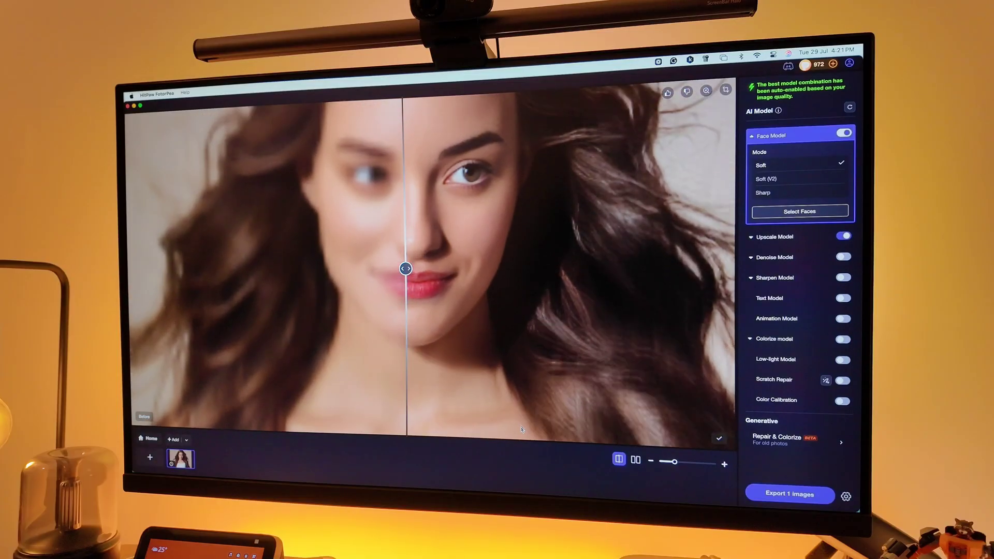
scroll(522, 429, up, 3)
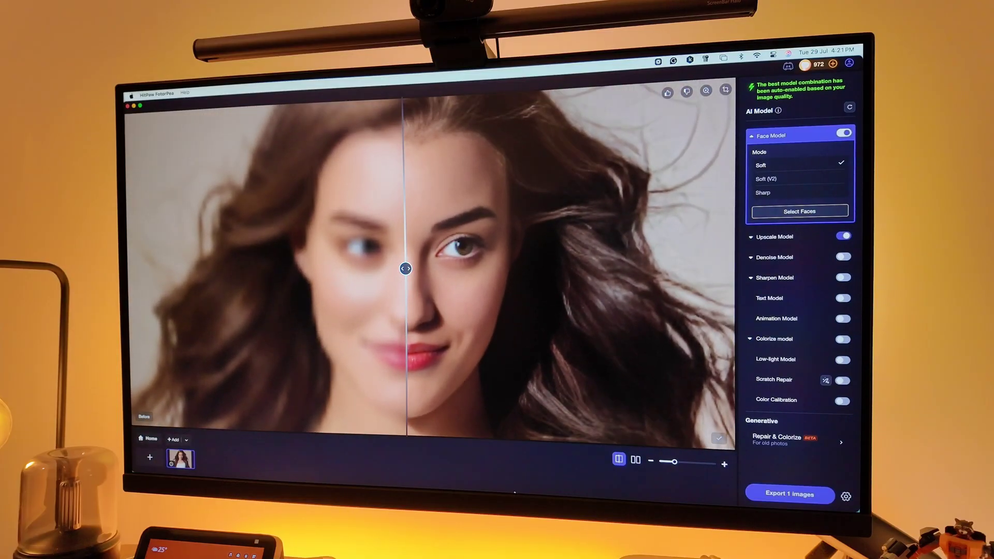
drag(406, 268, 575, 295)
drag(335, 297, 255, 295)
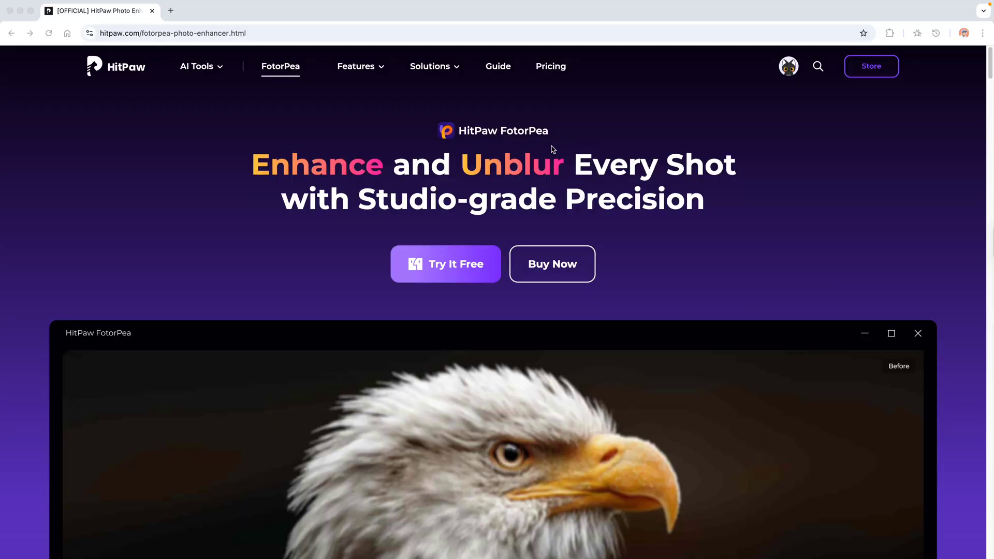
scroll(552, 160, down, 5)
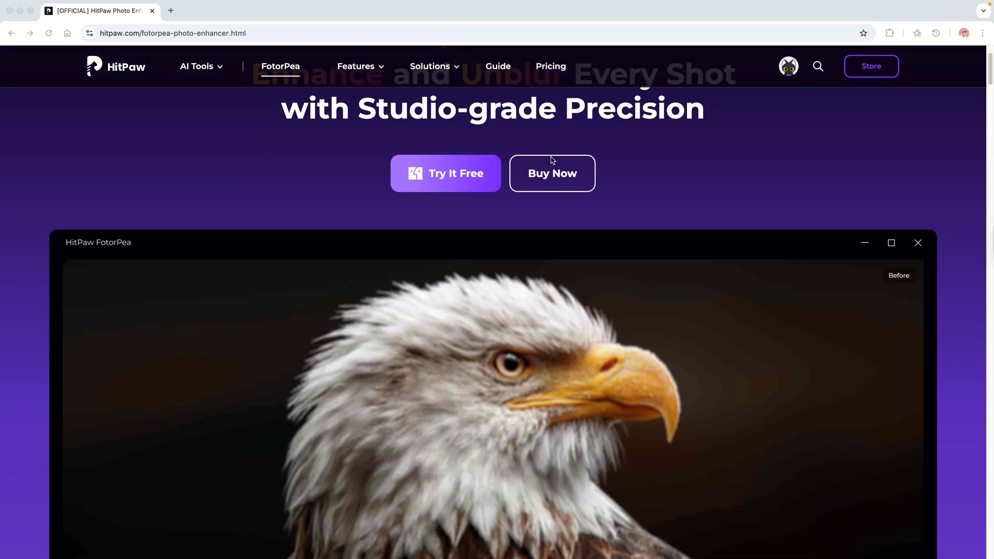
scroll(551, 157, down, 2)
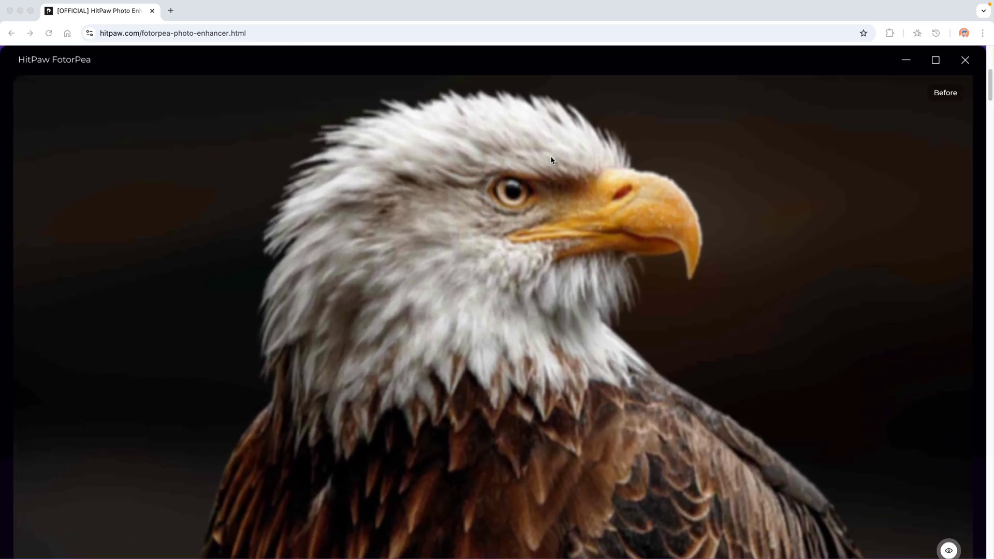
scroll(551, 157, down, 3)
scroll(551, 160, down, 5)
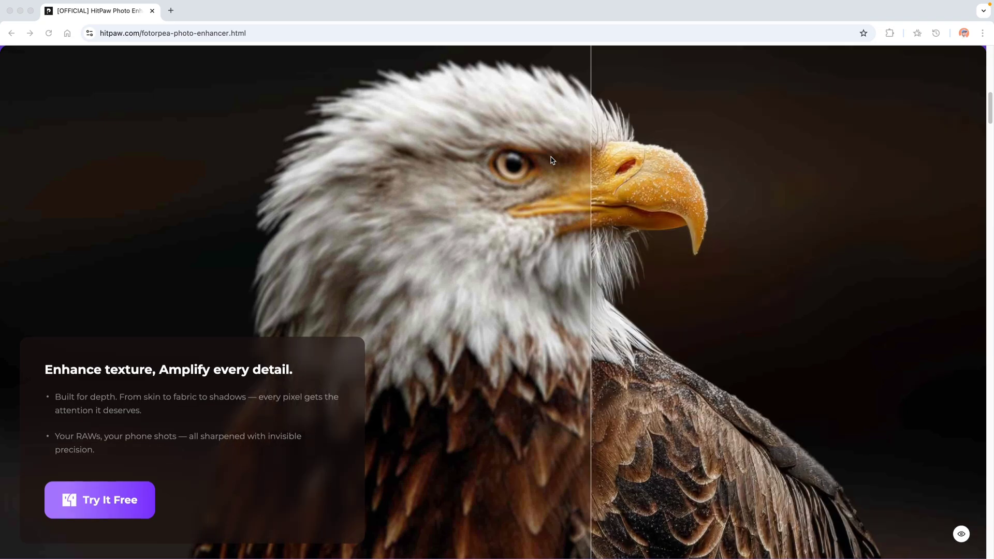
scroll(552, 160, down, 3)
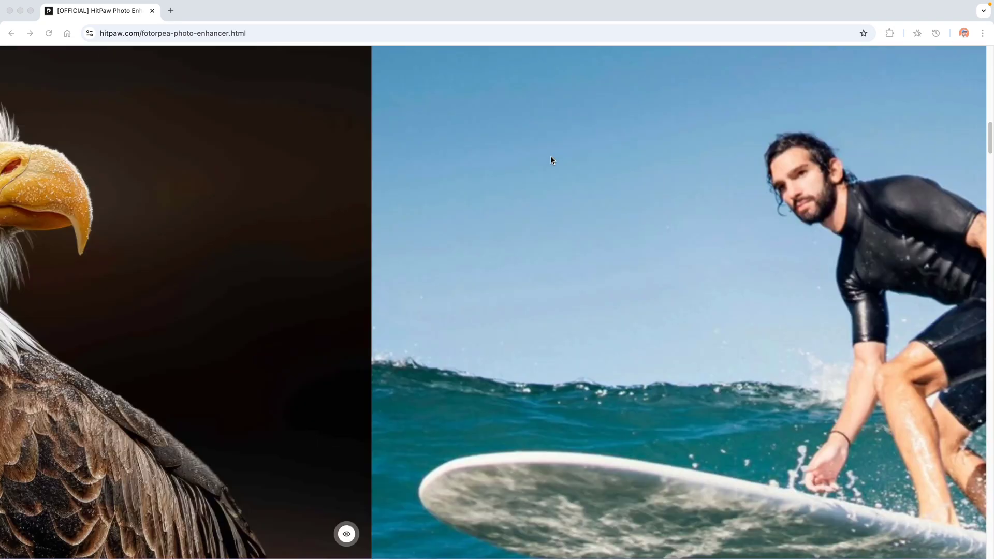
scroll(551, 156, down, 5)
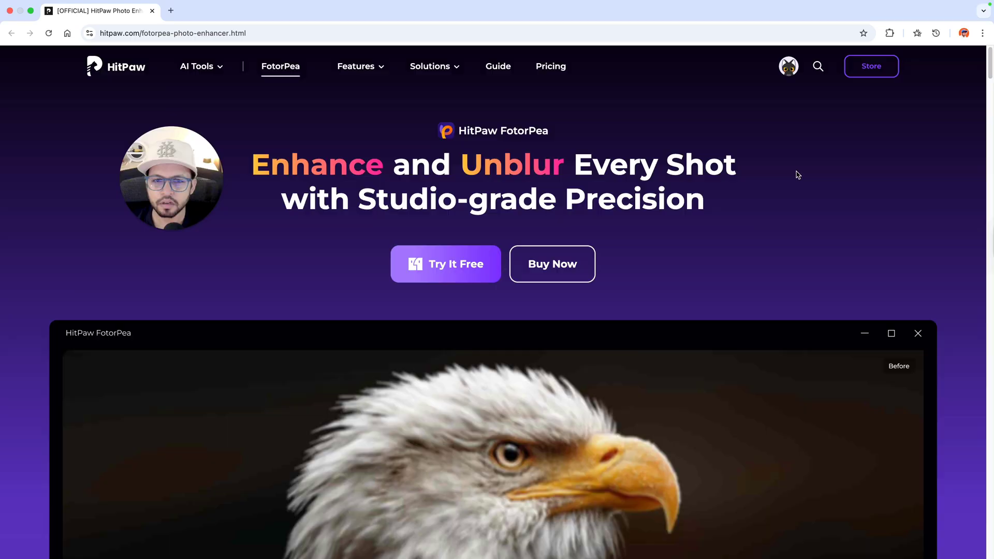
- Start a new photo enhancement from the Enhance Photos Now banner on the Home screen
mouse_move(448, 264)
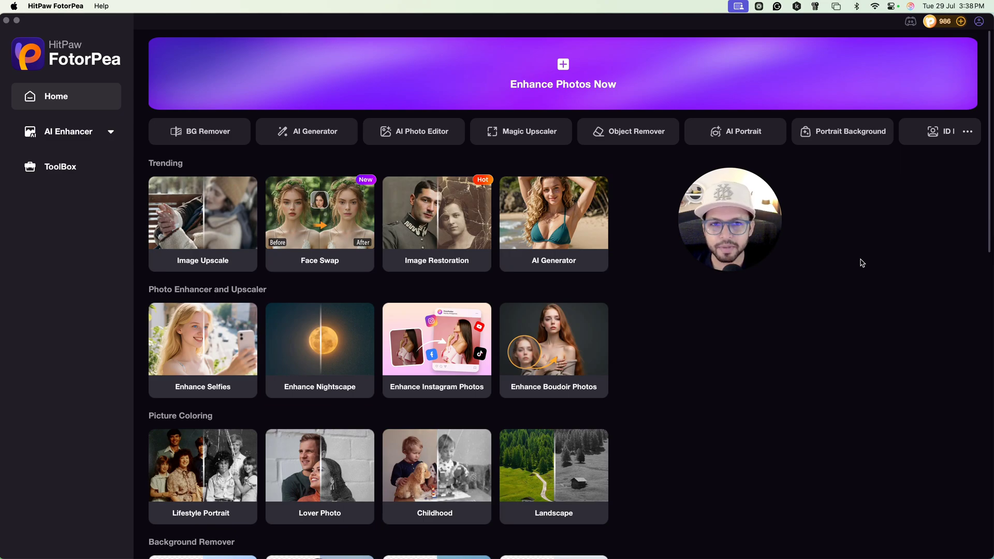
click(563, 68)
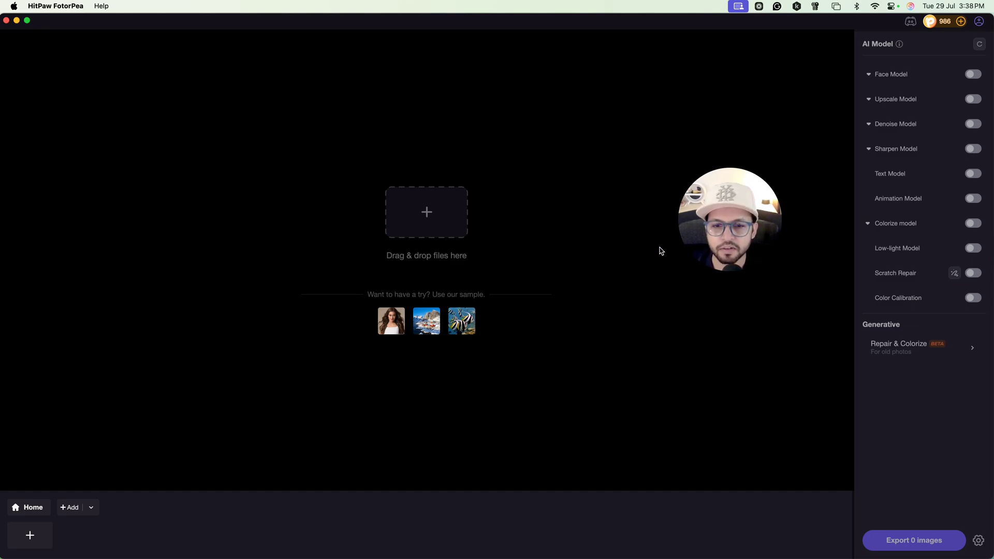
- Import Profile pic.png from the Downloads folder into the enhancer
click(428, 216)
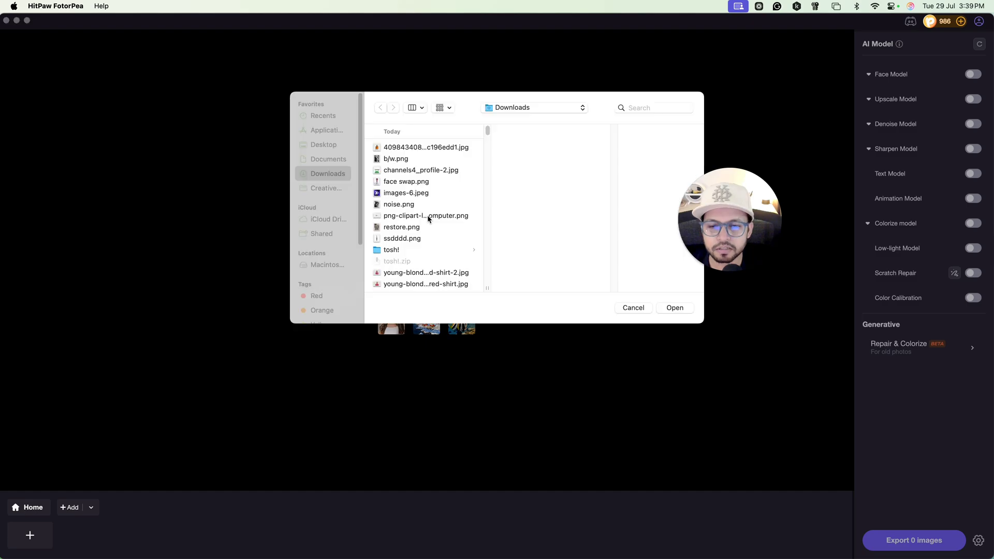
scroll(424, 206, down, 5)
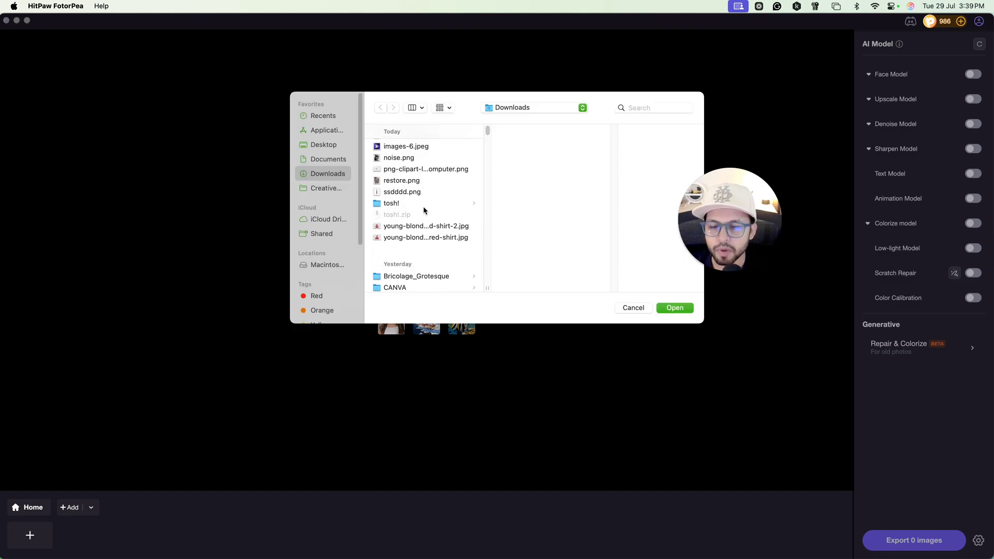
scroll(425, 210, down, 5)
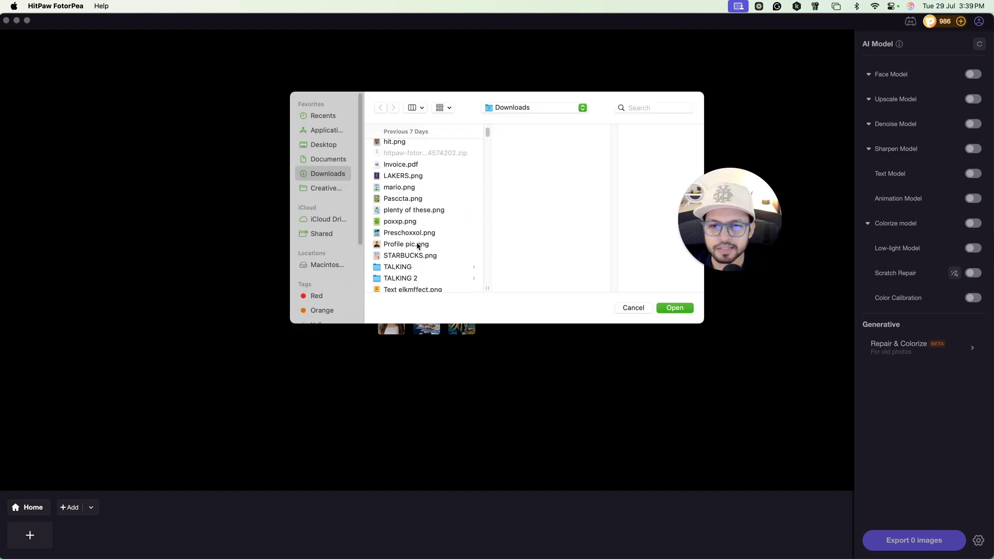
click(419, 245)
click(675, 308)
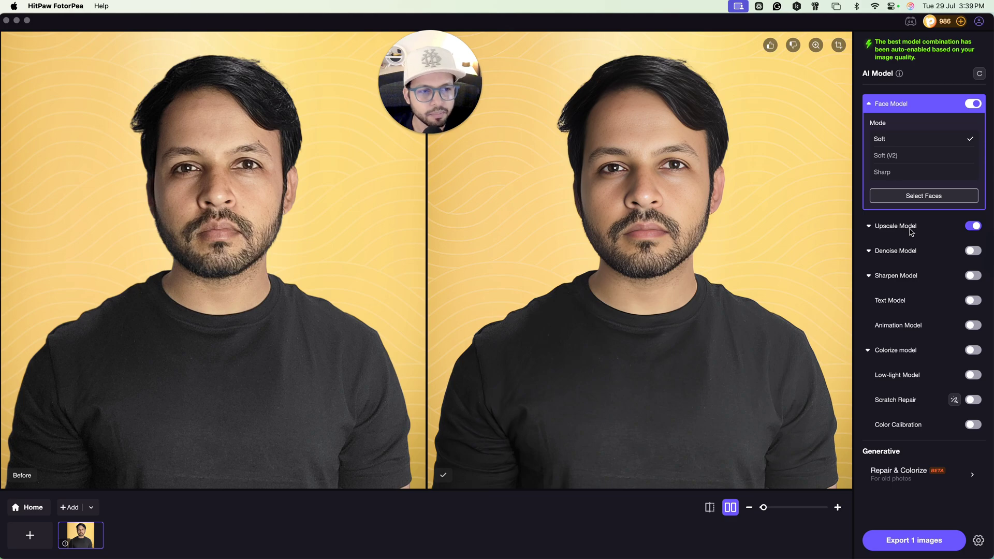
- Turn off Upscale Model, set Face Model to Soft (V2), and render a new preview
click(974, 226)
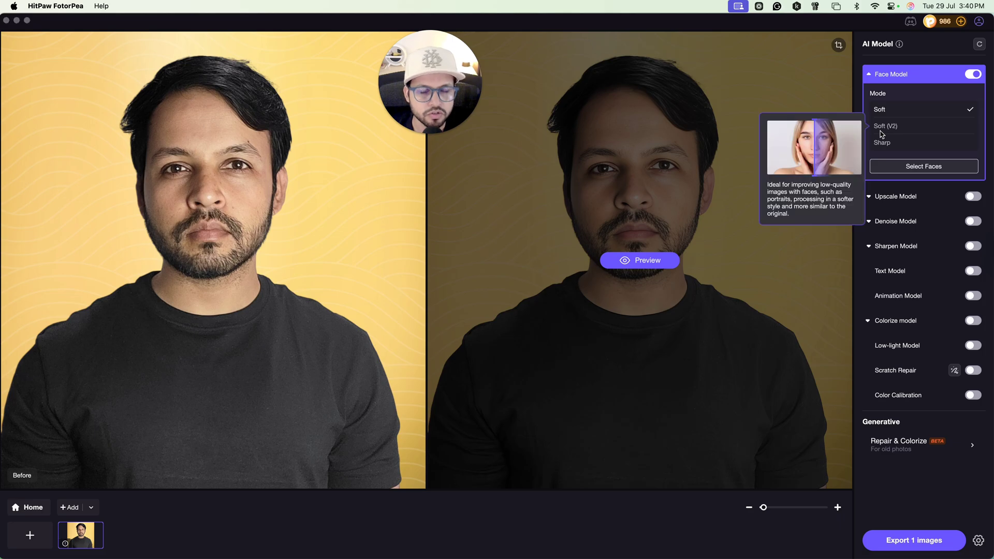
mouse_move(902, 146)
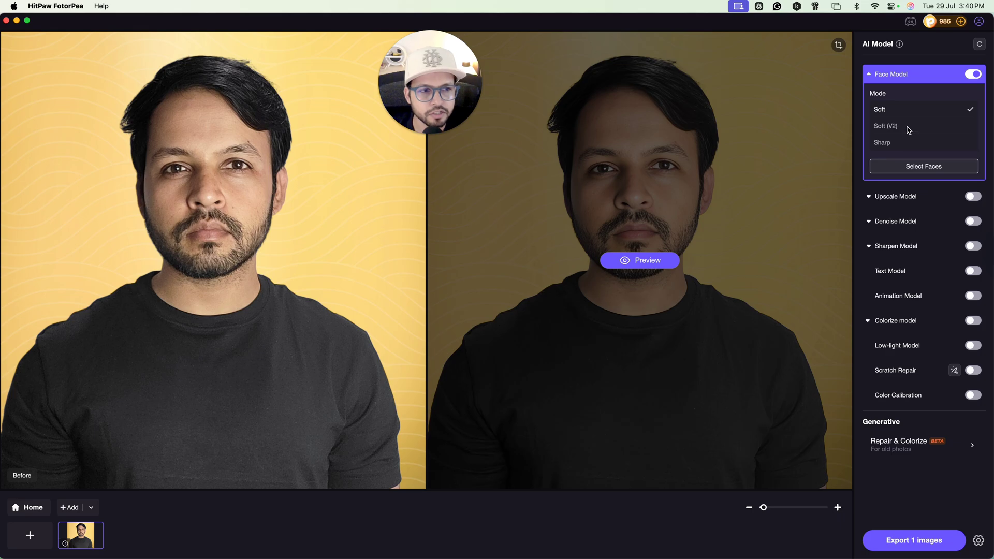
click(907, 130)
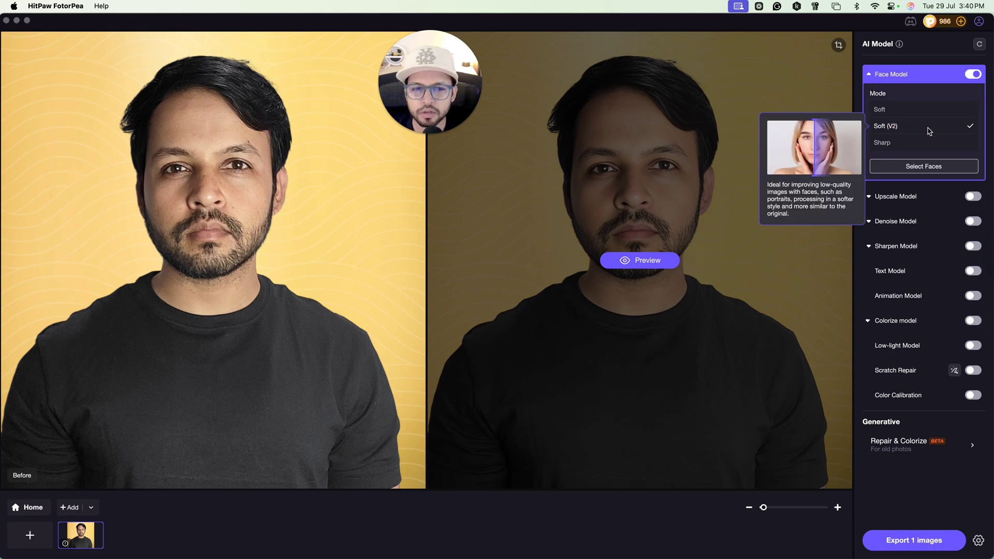
click(647, 261)
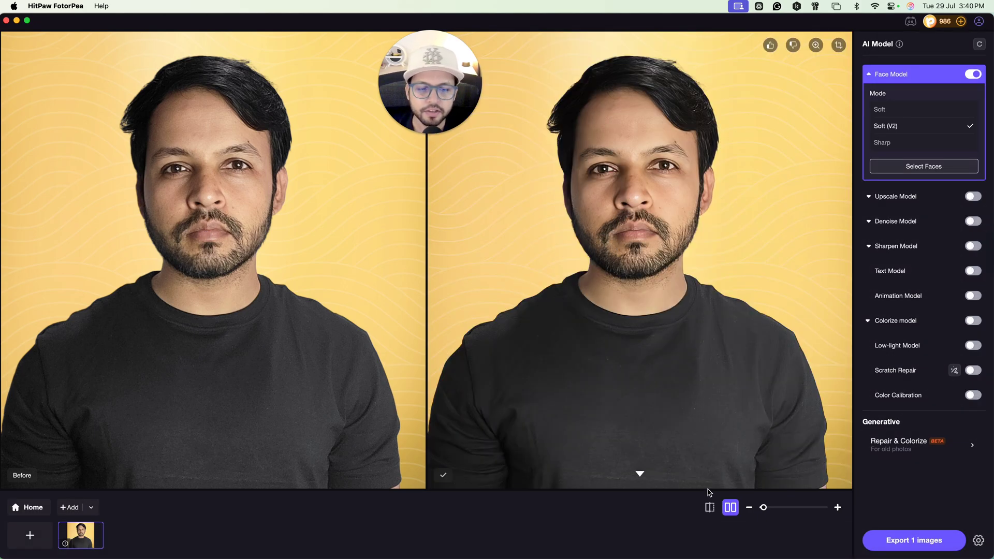
- Sweep a split-view comparison across the portrait, then return to side-by-side view
click(711, 509)
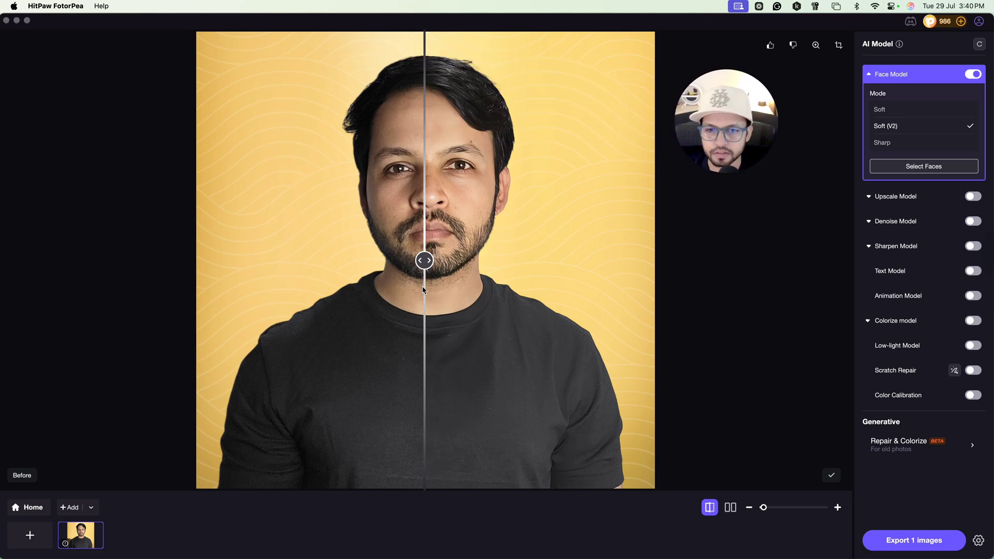
drag(424, 261, 670, 269)
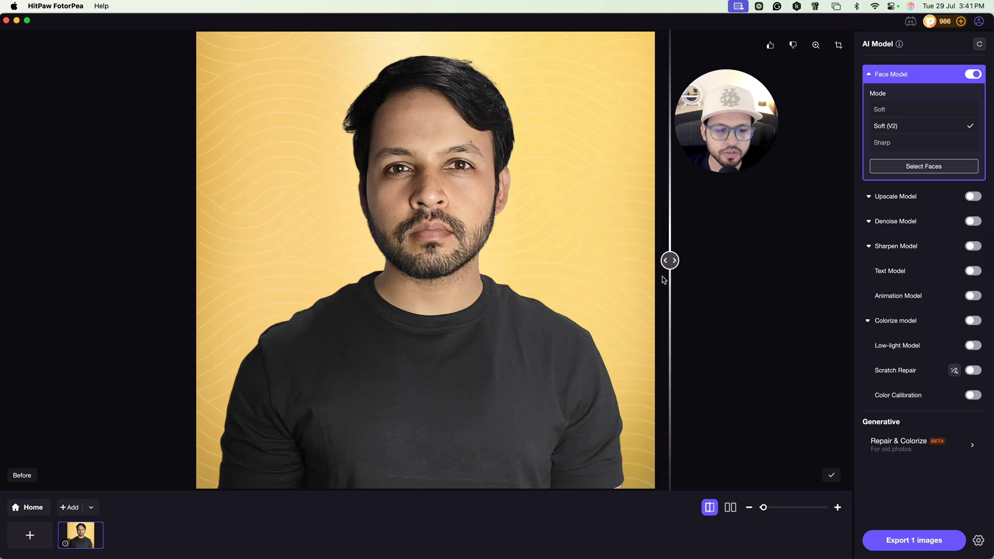
click(731, 507)
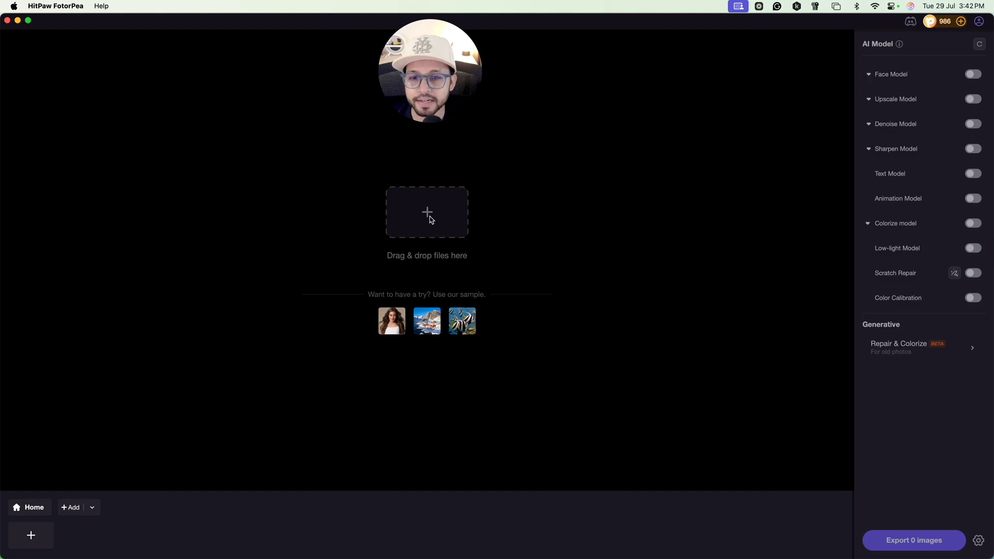
- Import b/w.png from the Downloads folder
click(429, 214)
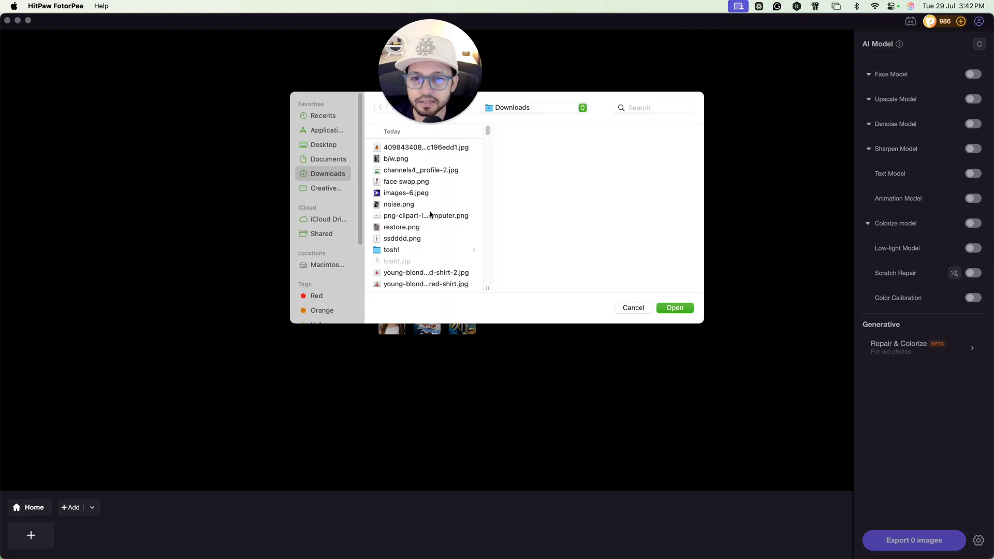
click(391, 159)
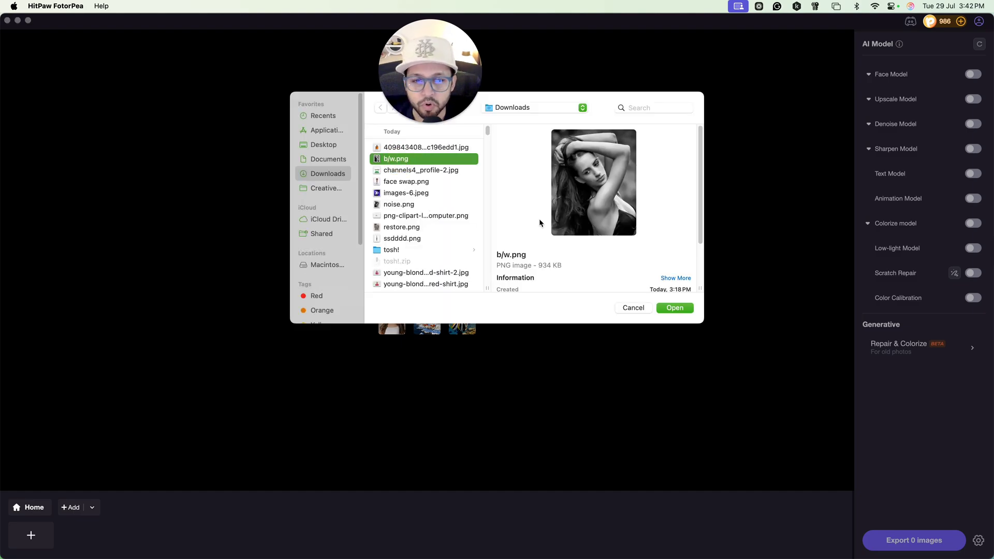
click(682, 309)
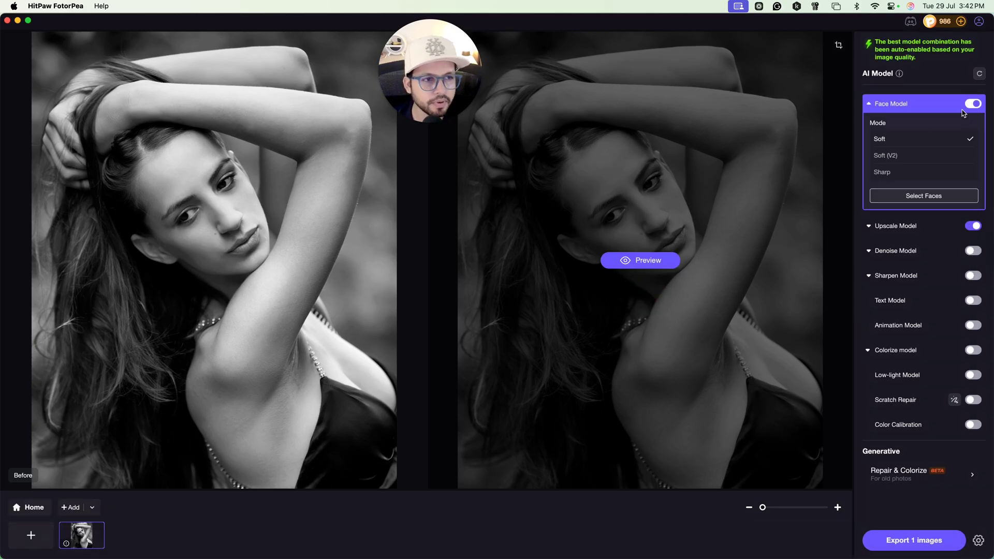
- Disable Face and Upscale models, enable Colorize in B&W mode, and preview the colorized portrait
click(972, 105)
click(973, 99)
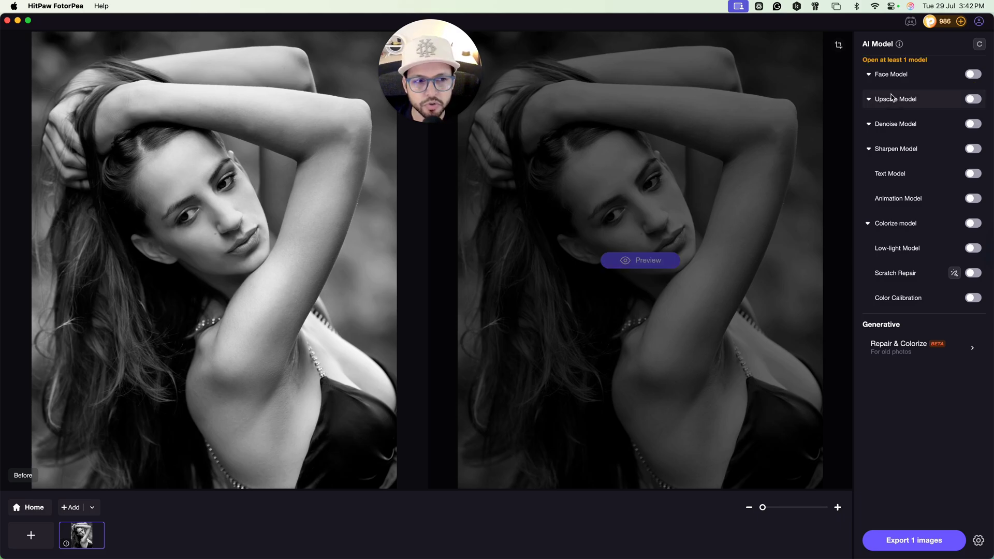
click(881, 227)
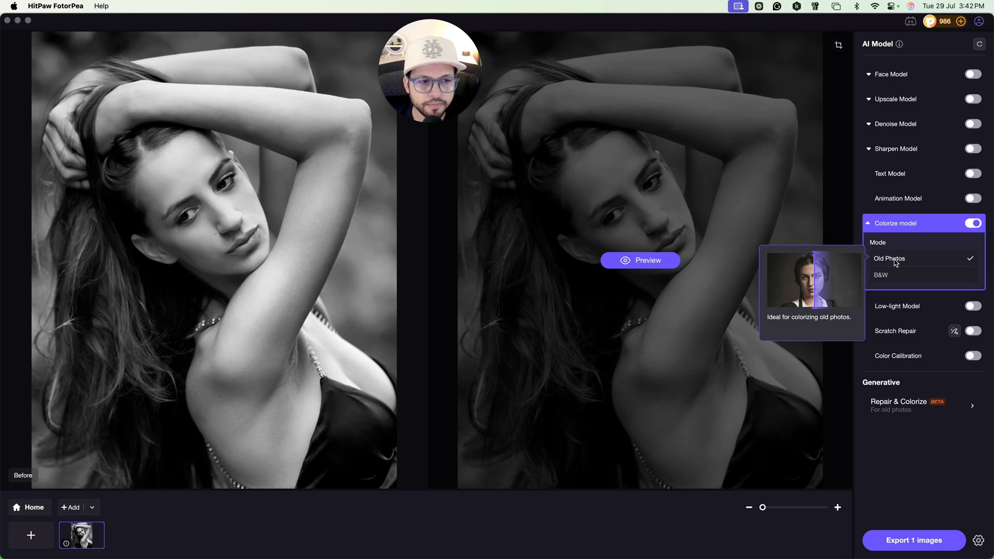
click(894, 276)
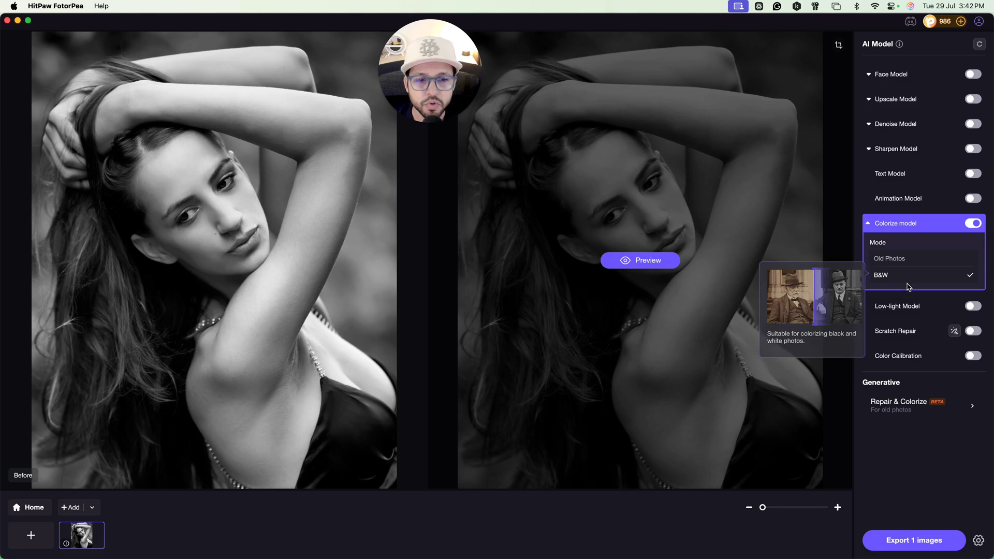
click(657, 265)
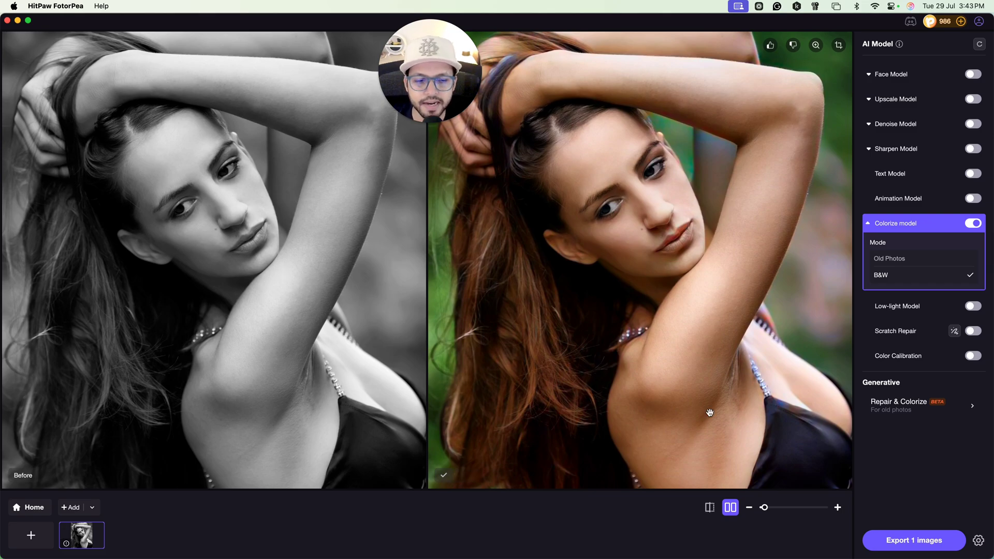
- Check the colorization with the split-view slider, then export the one colorized image
click(709, 507)
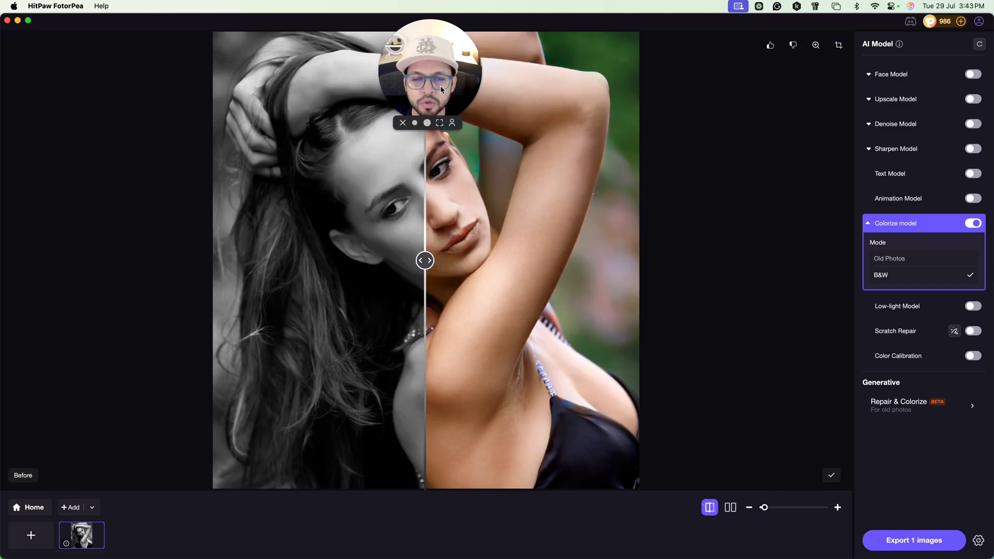
drag(440, 86, 768, 207)
drag(424, 261, 202, 276)
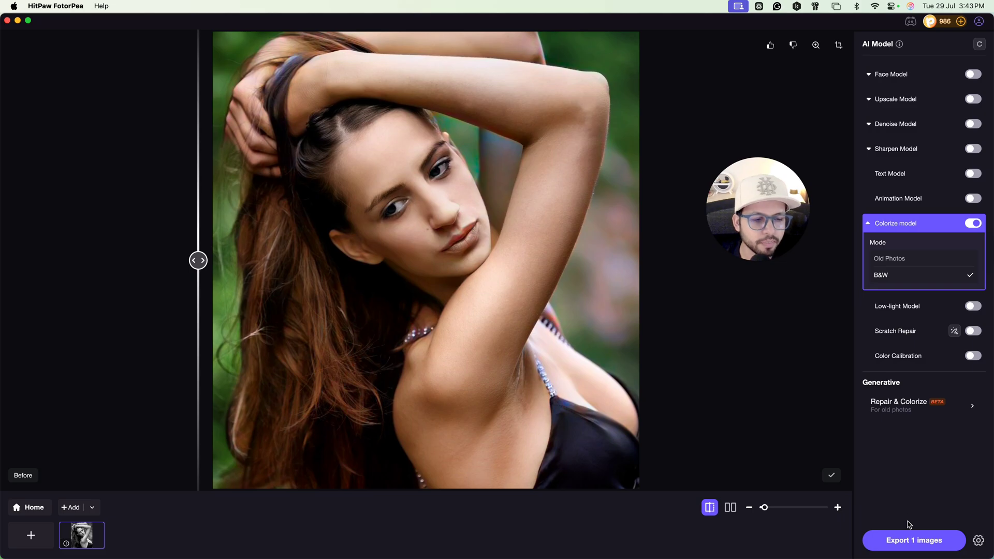
click(905, 539)
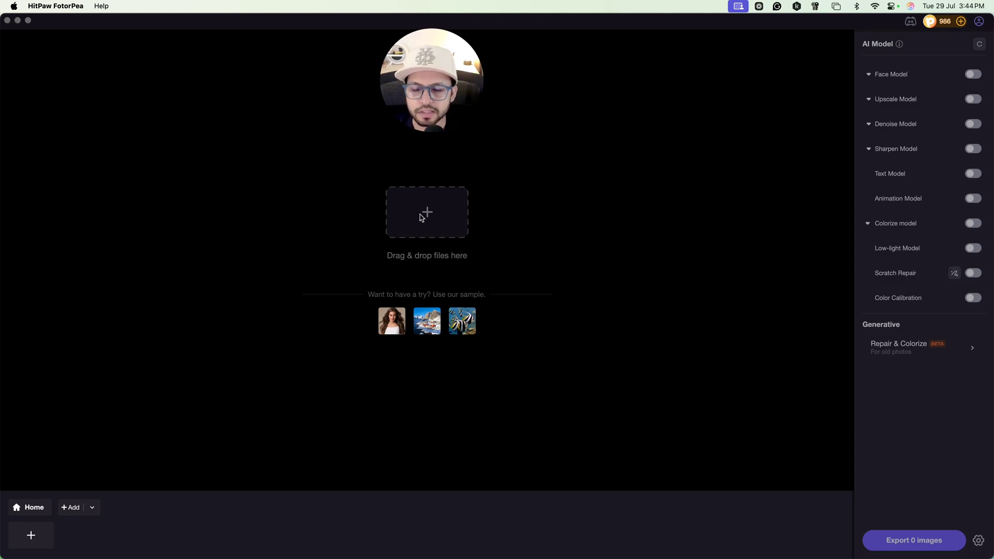
- Import noise.png from the Downloads folder
click(421, 217)
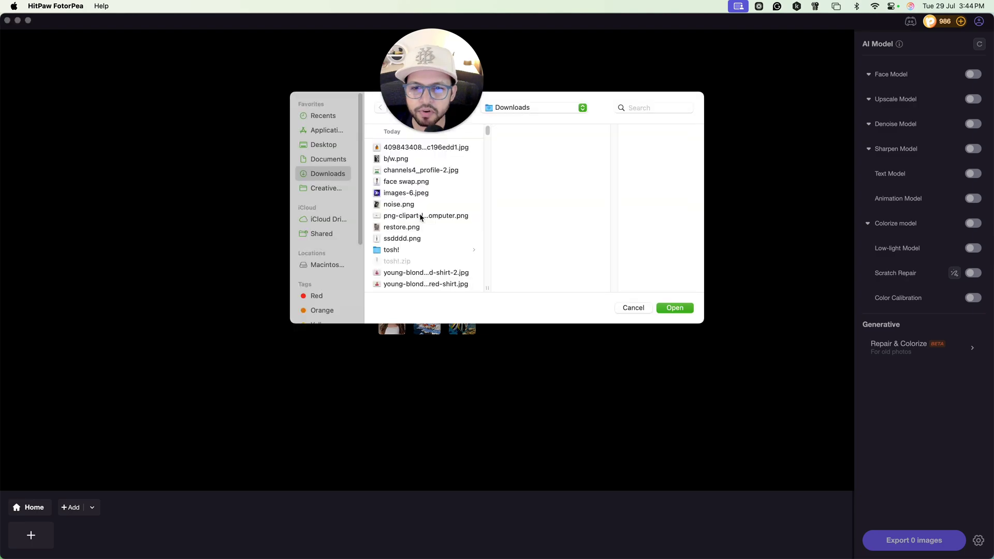
click(402, 204)
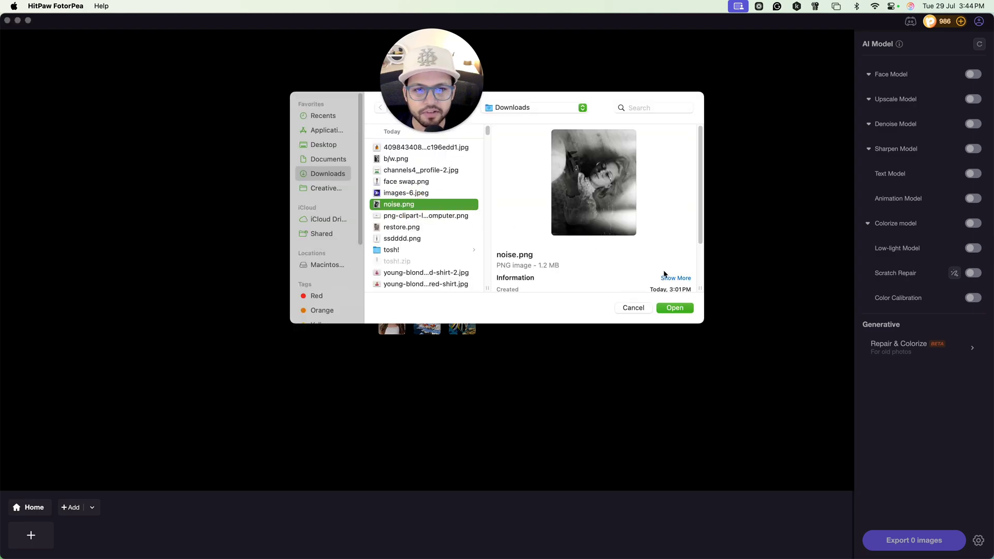
click(673, 309)
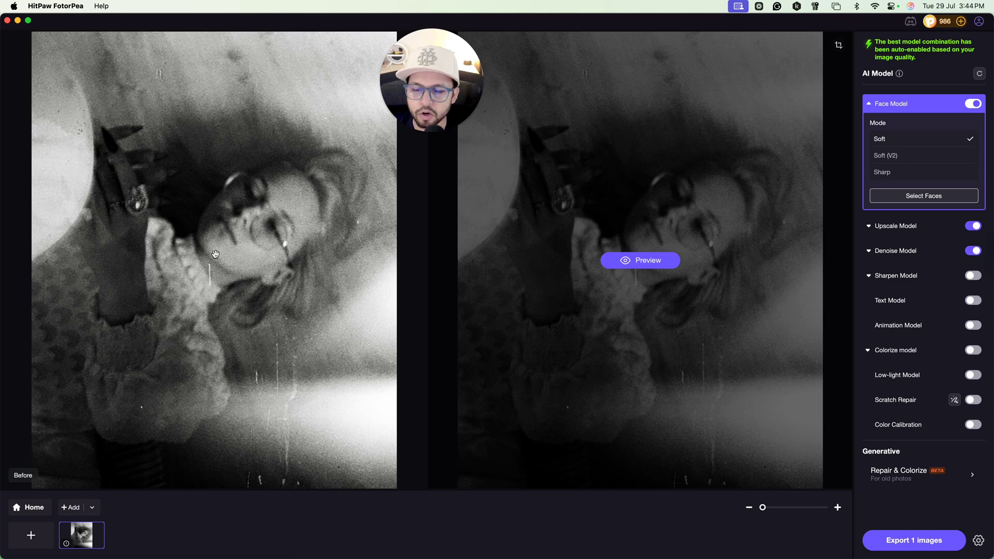
- Turn off the Face Model, keep Denoise on Realistic Denoise, and preview the denoised photo
click(976, 105)
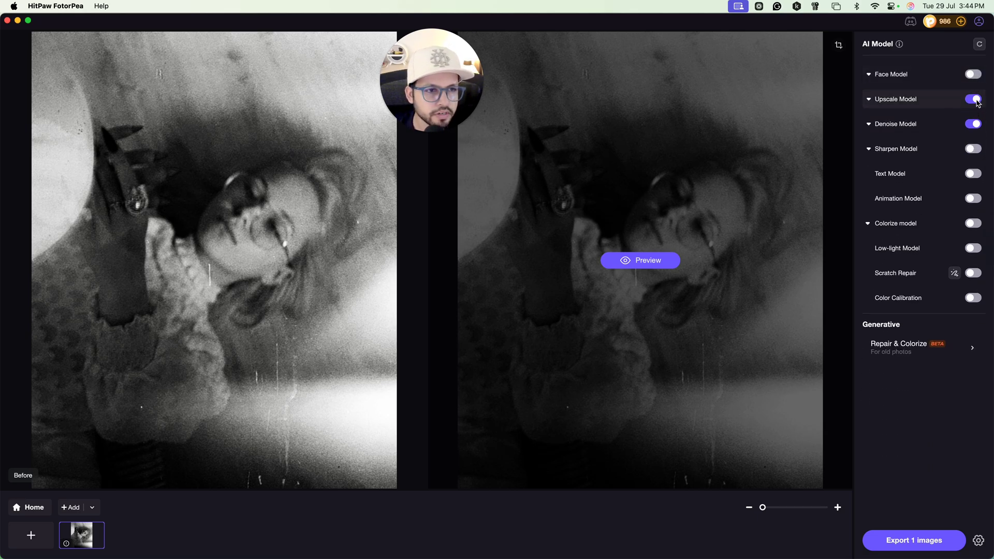
click(976, 124)
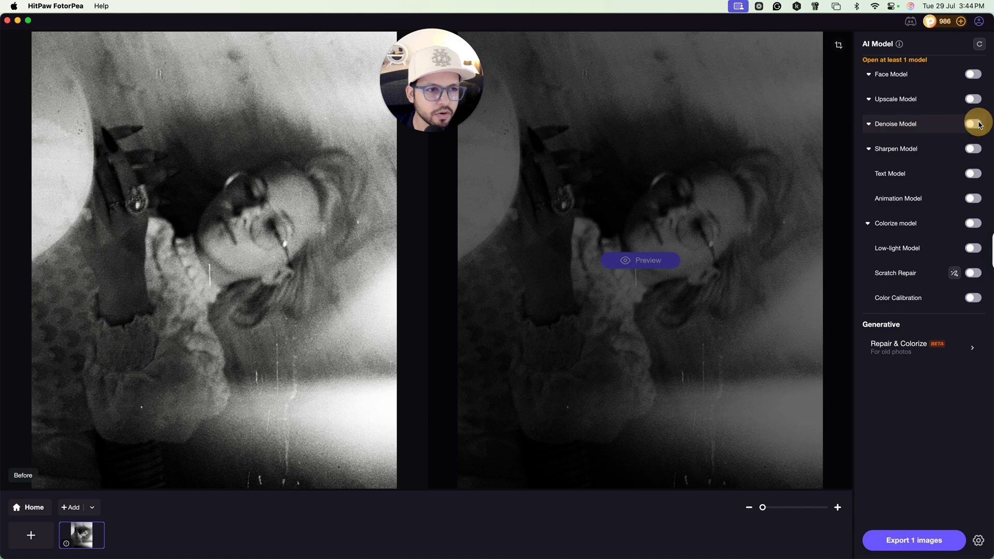
click(973, 124)
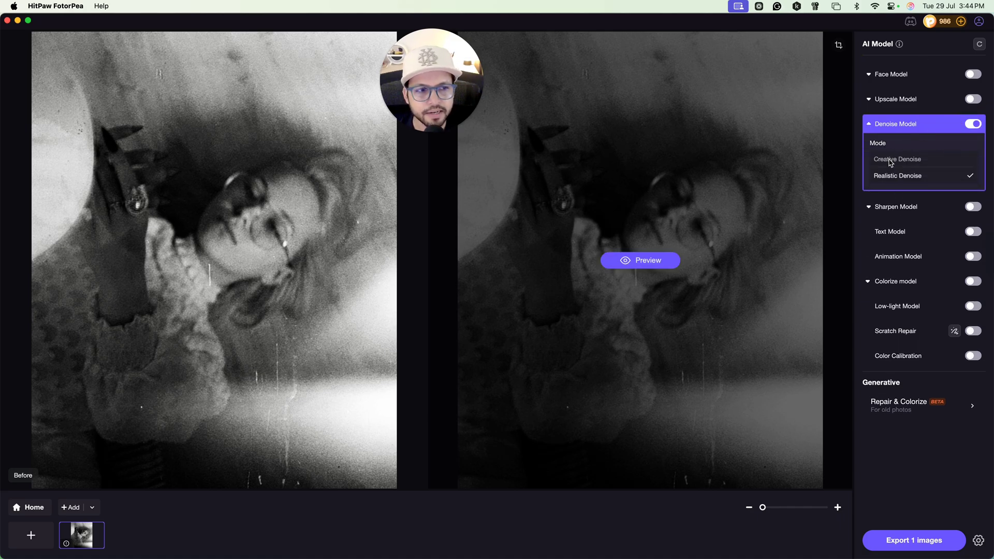
mouse_move(895, 179)
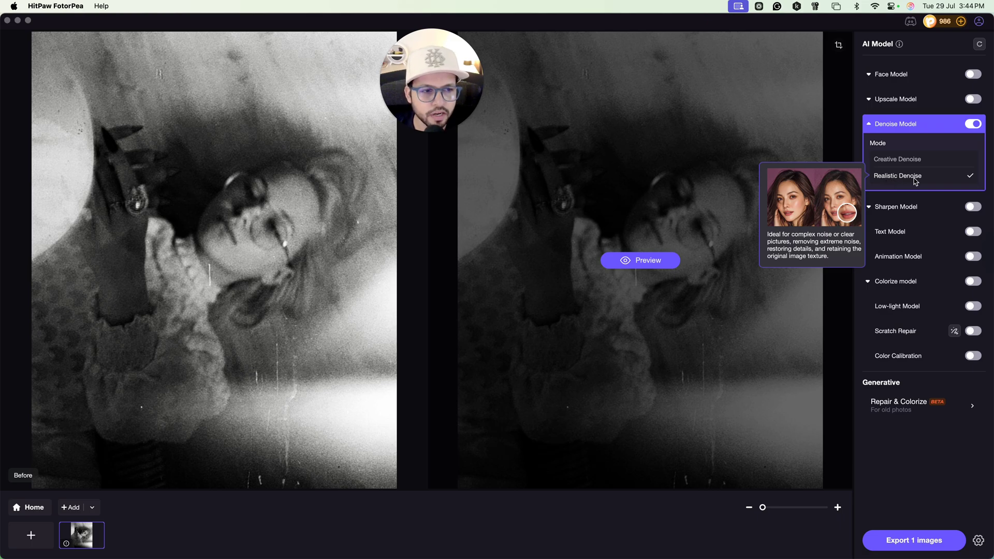
click(640, 261)
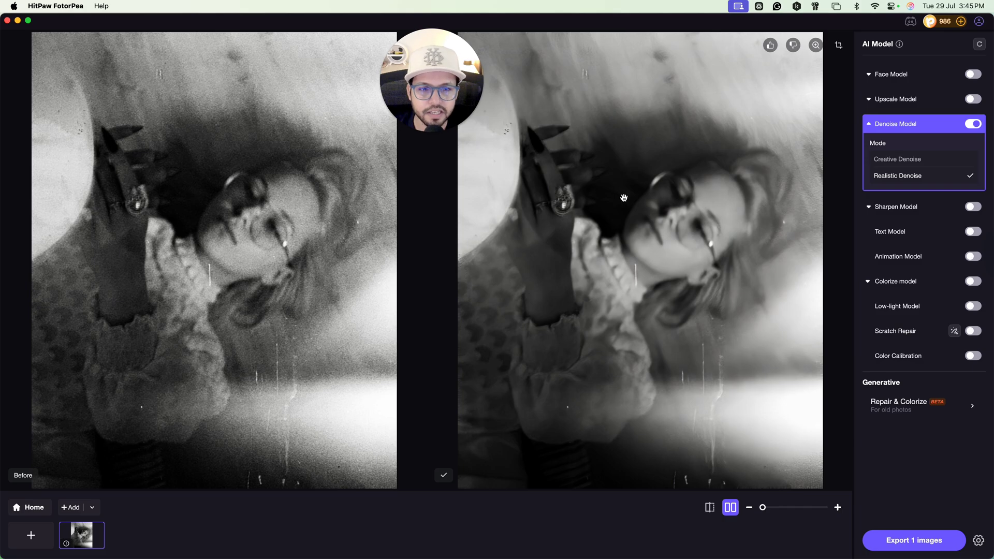
- Inspect the denoised photo in split view, zooming to the face and sliding the split both ways
click(709, 509)
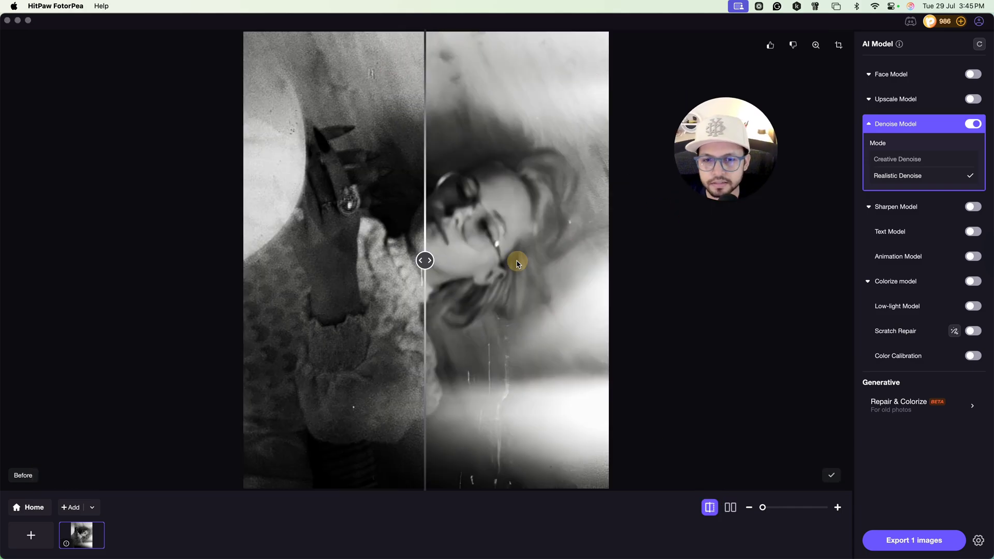
drag(425, 261, 212, 262)
click(305, 250)
scroll(472, 251, up, 6)
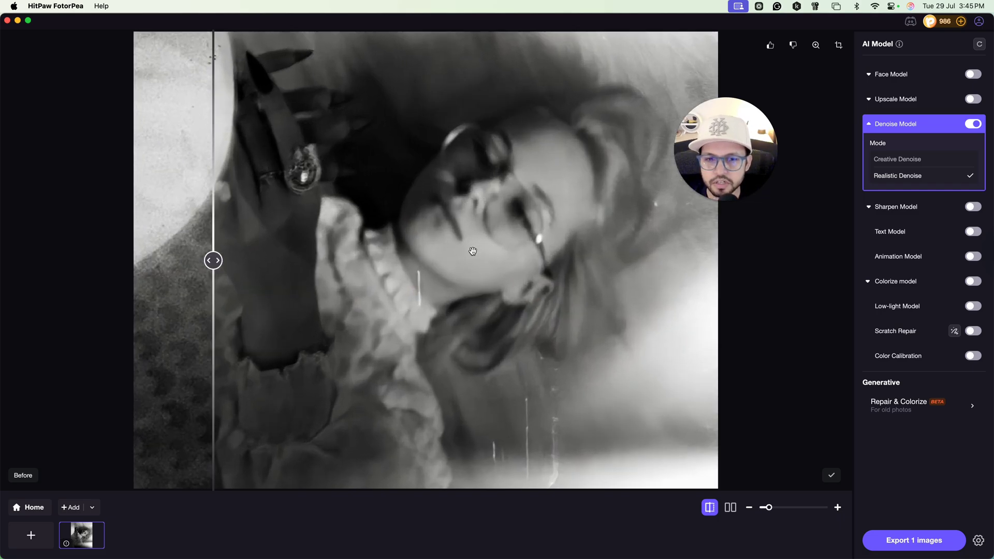
drag(483, 186, 486, 280)
drag(244, 252, 188, 279)
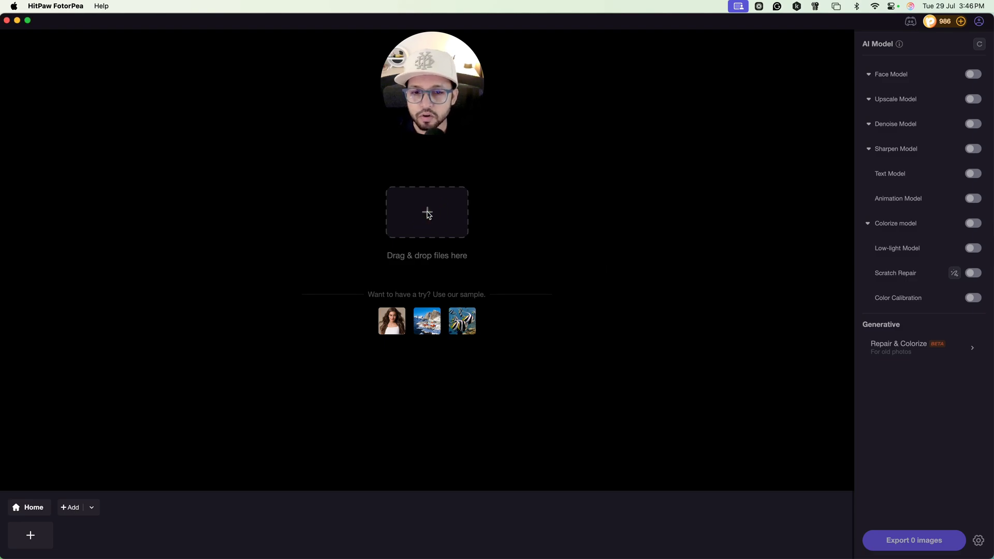
- Import anime.png into HitPaw FotorPea
click(428, 213)
scroll(429, 217, down, 5)
click(468, 258)
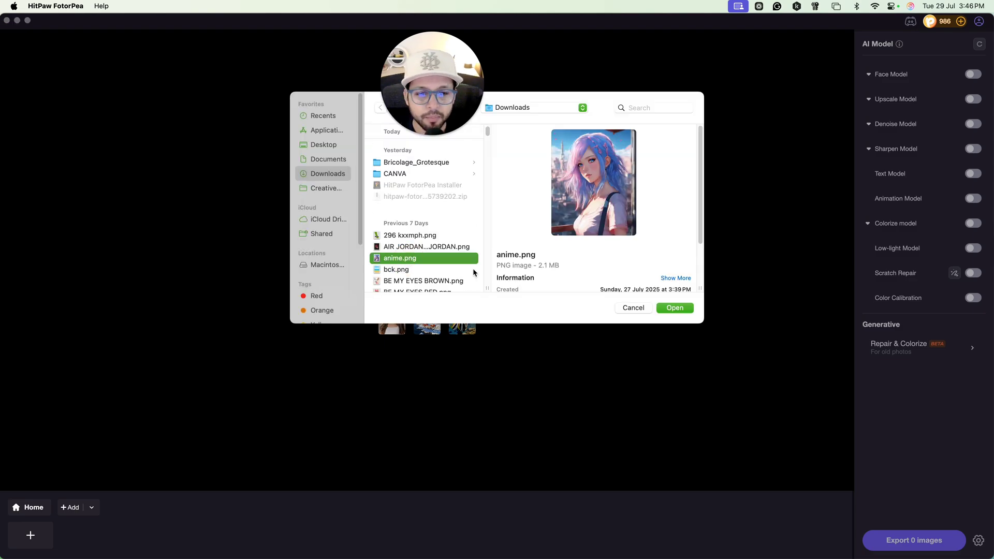
click(682, 308)
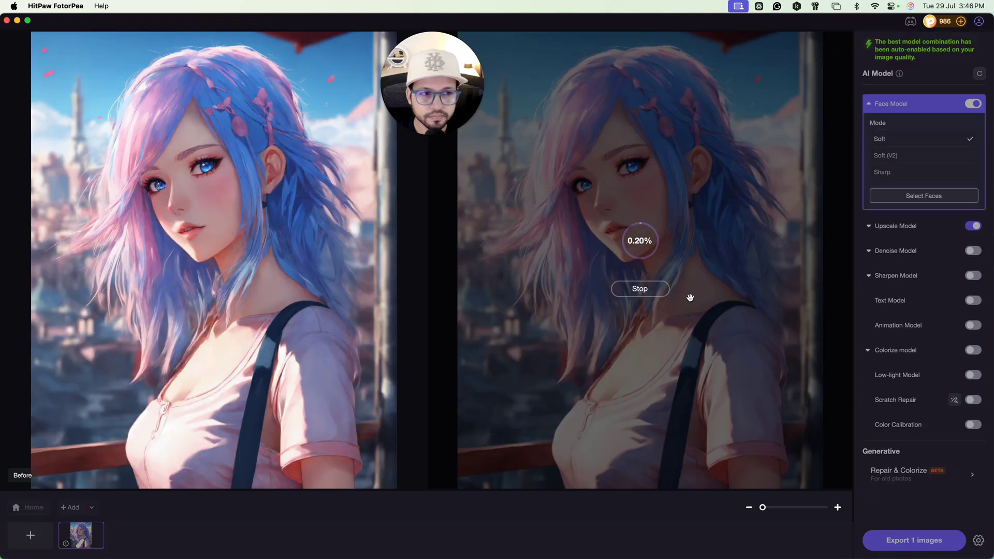
- Stop the automatic enhancement and leave only the Animation Model on, with Face and Upscale models off
click(632, 291)
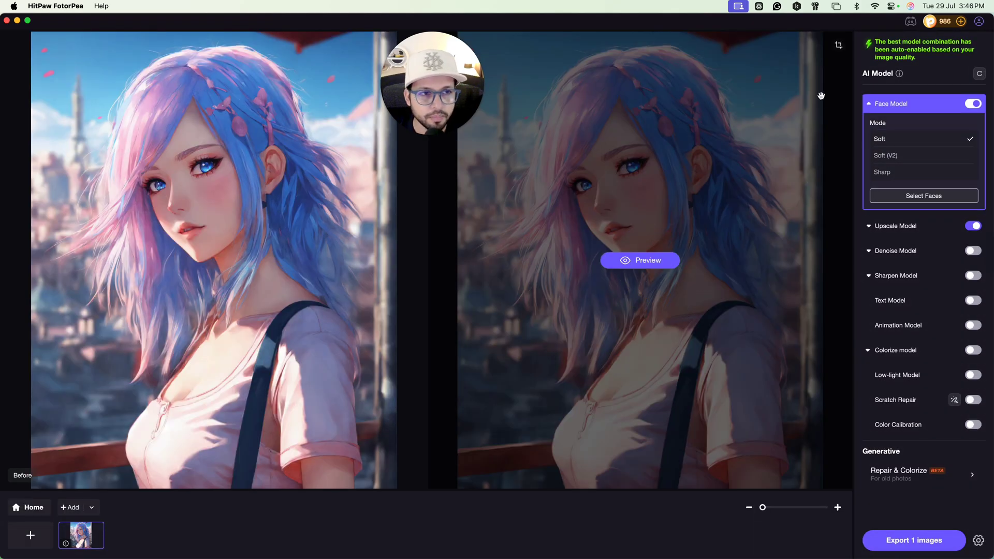
click(973, 104)
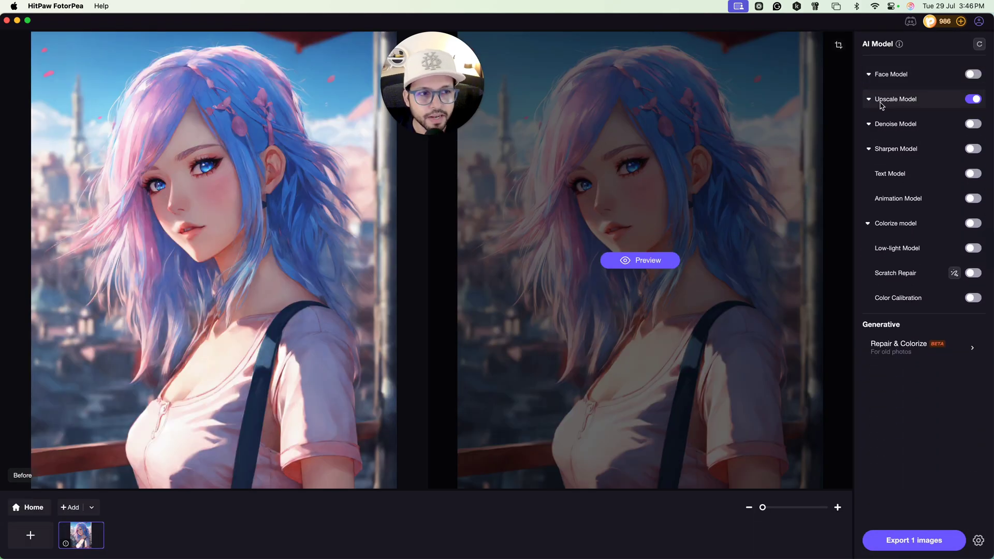
click(974, 100)
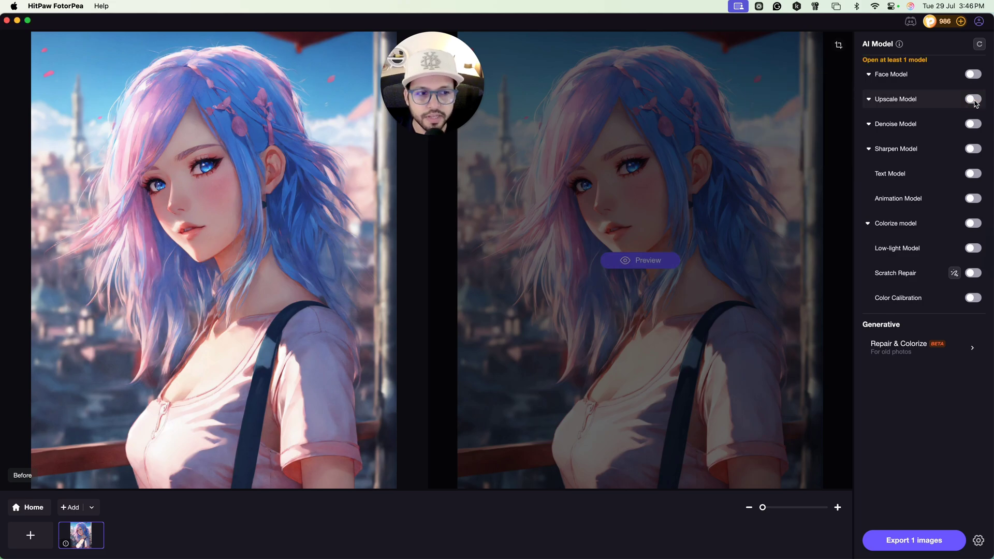
click(901, 202)
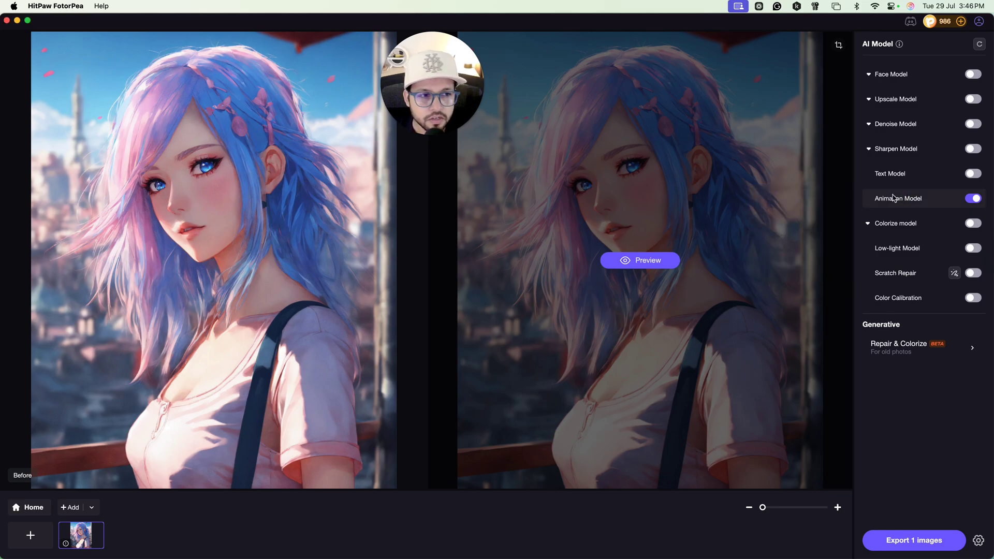
mouse_move(925, 208)
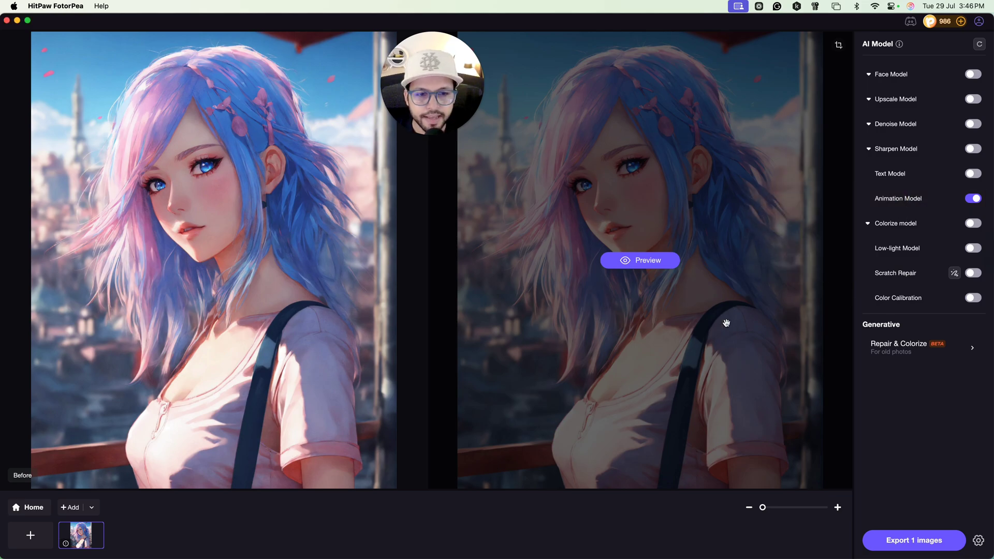
- Generate the Animation Model preview and frame the girl's face
click(659, 261)
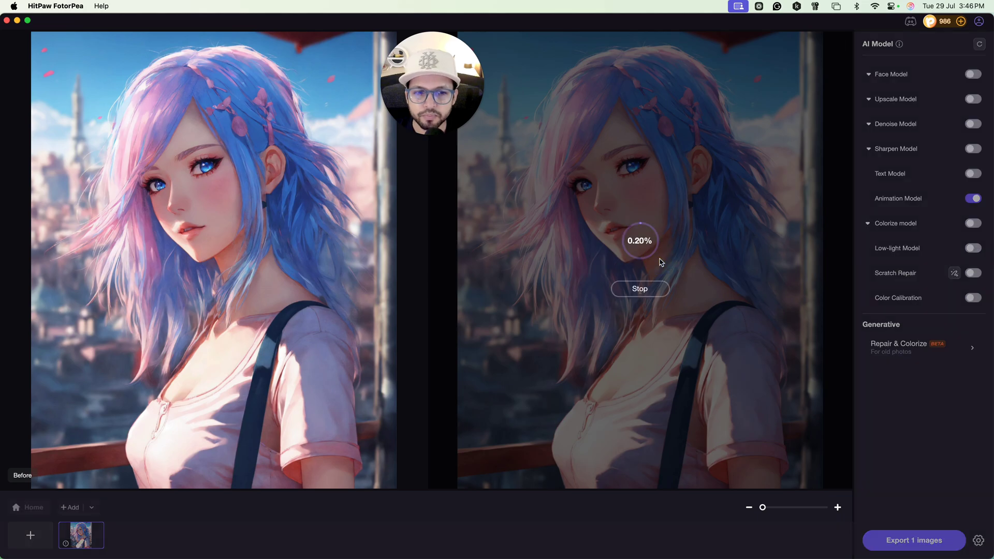
drag(514, 216, 595, 381)
scroll(614, 283, up, 5)
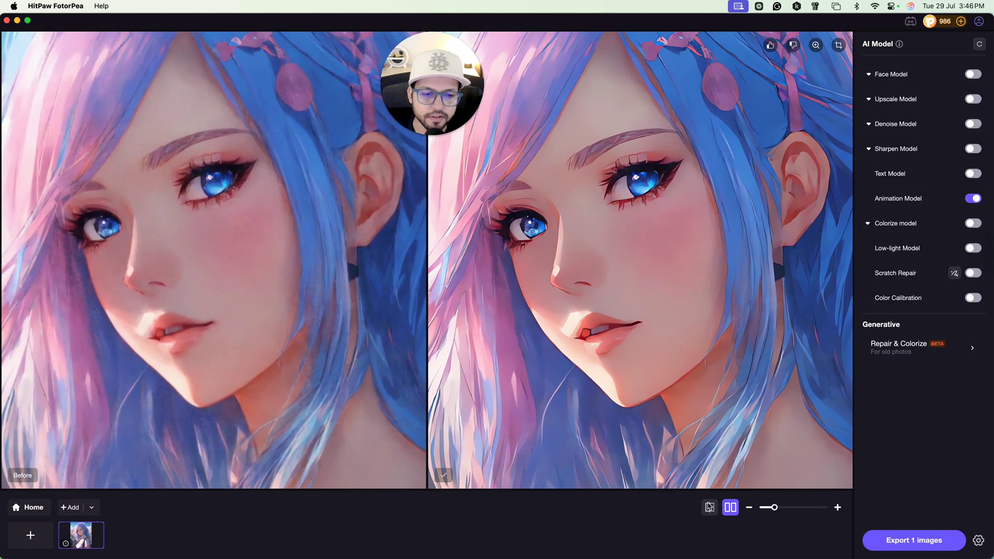
- In split before/after view, slide the divider fully left to show only the enhanced image, zoomed to fit
click(709, 507)
drag(442, 101, 725, 159)
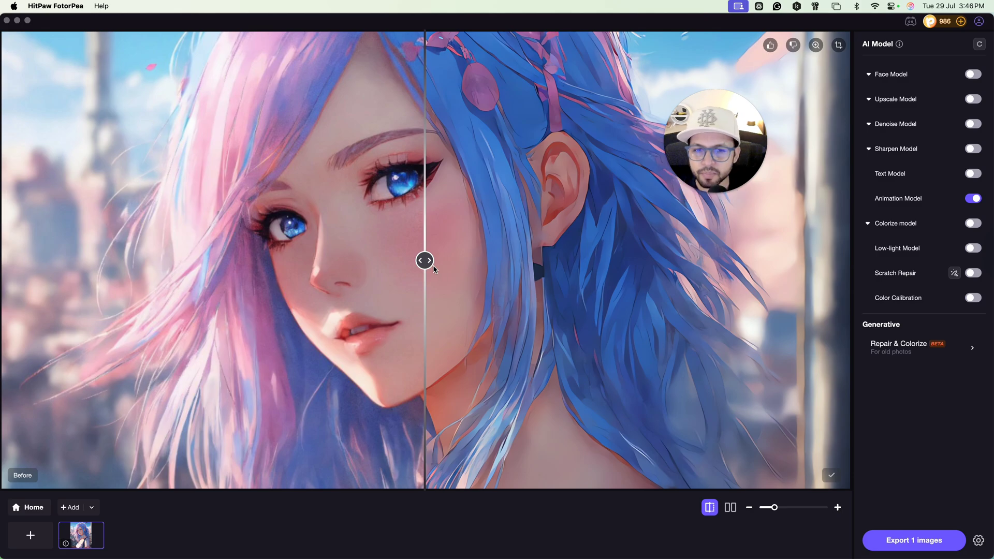
drag(432, 265, 834, 281)
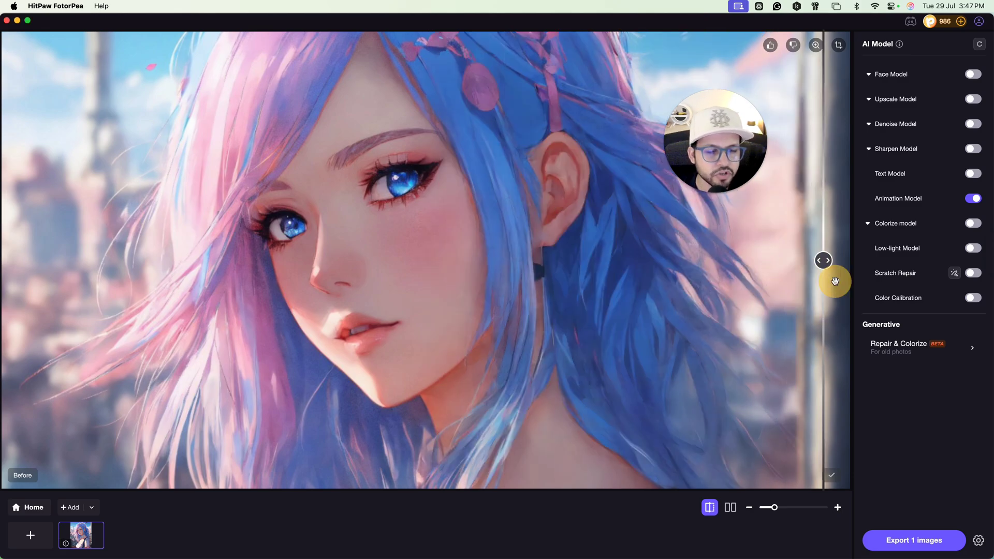
drag(834, 281, 12, 287)
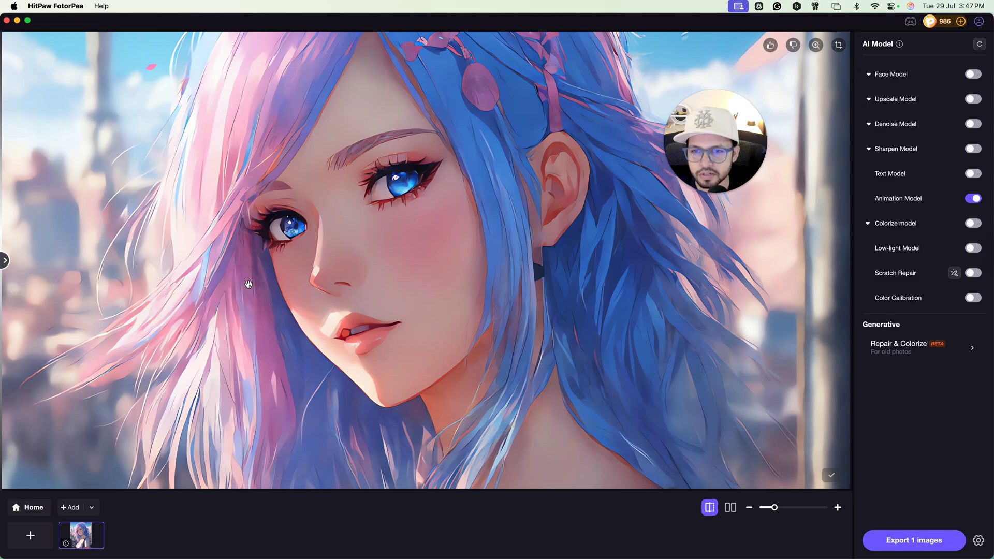
scroll(247, 283, up, 3)
scroll(248, 284, down, 2)
scroll(249, 285, down, 4)
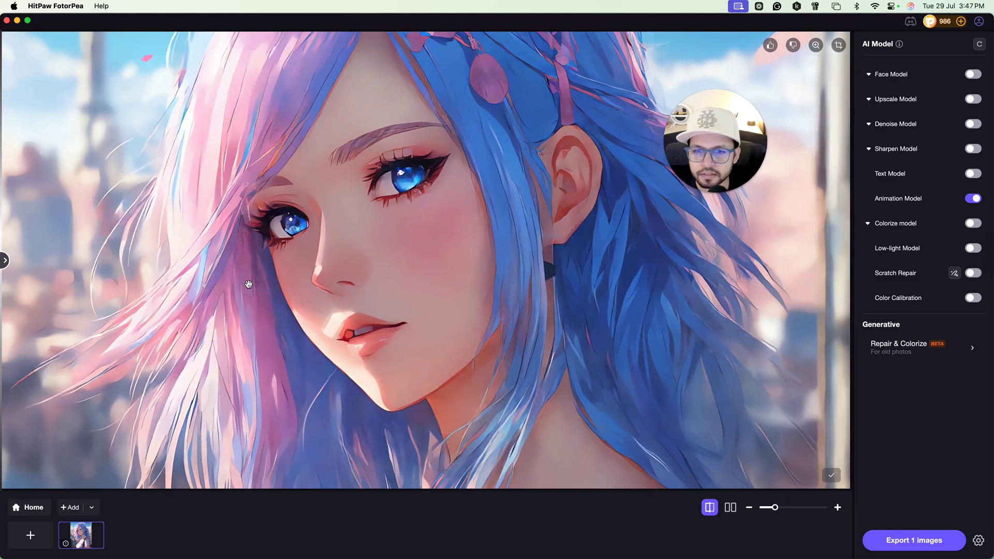